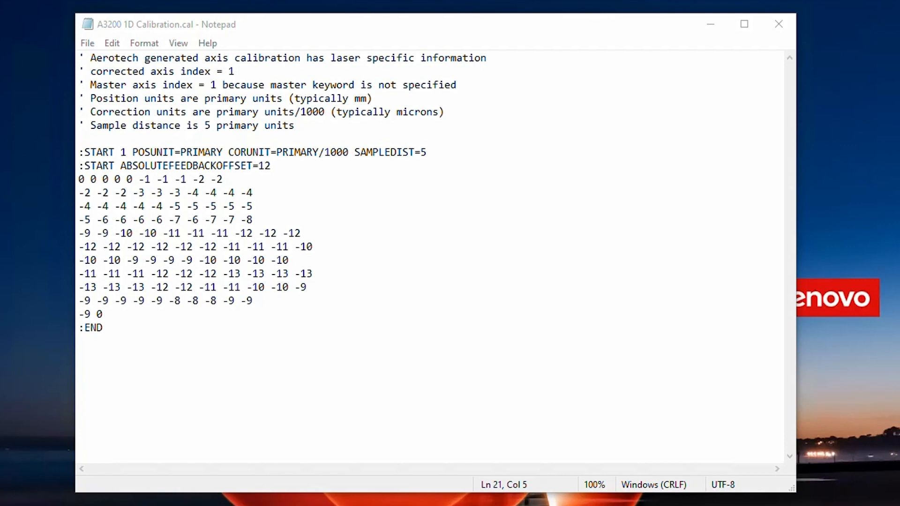
Examine the axis number and feedback offset in the 1D calibration file, and look up that axis's CountsPerUnit in the Configure workspace
drag(127, 152, 79, 139)
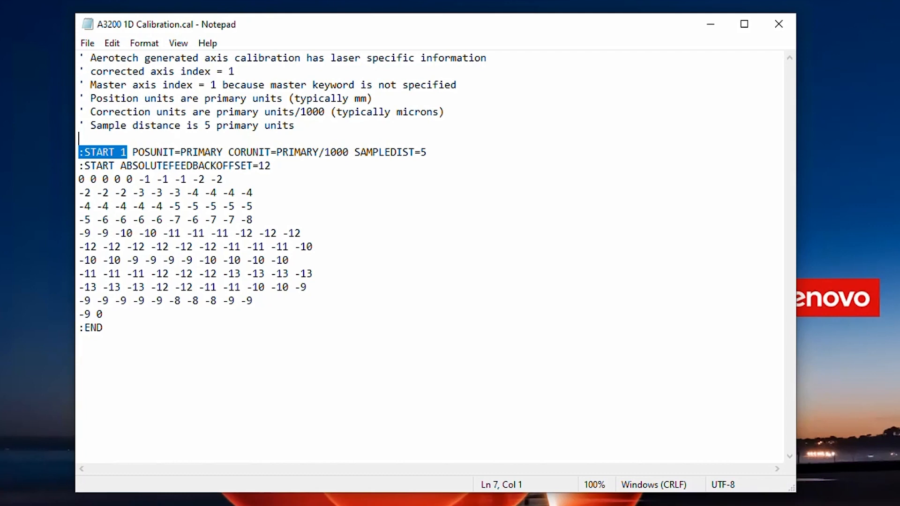
drag(271, 166, 121, 152)
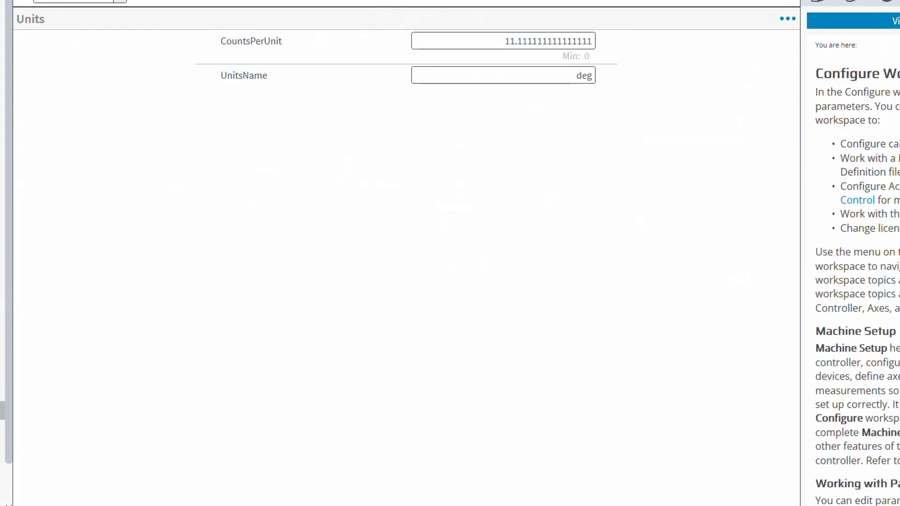
click(120, 1)
click(77, 13)
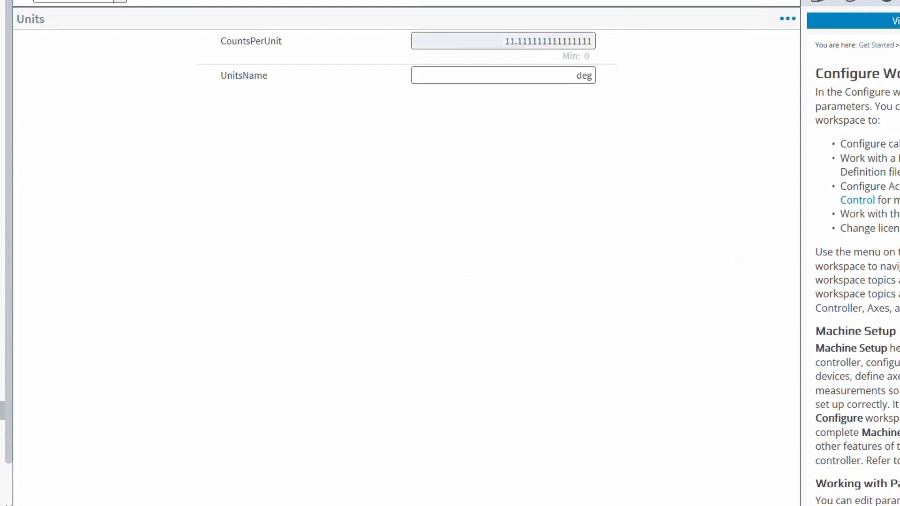
click(503, 41)
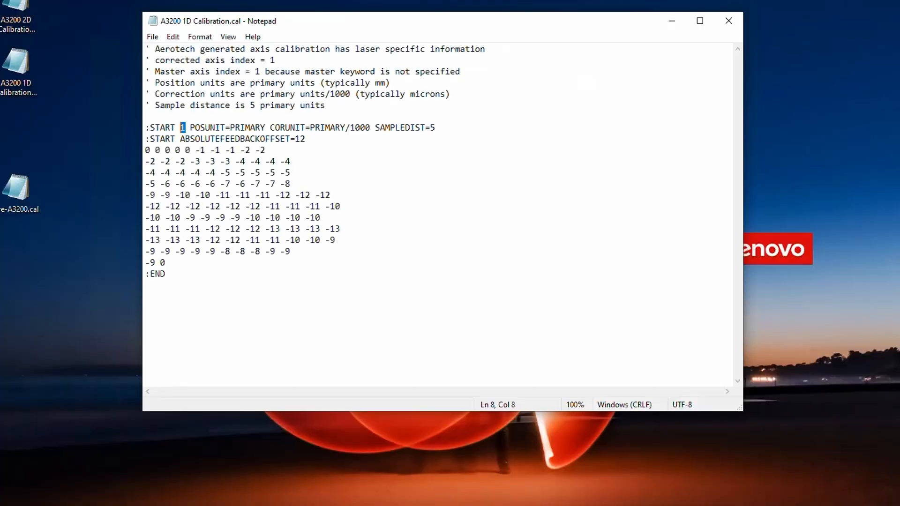
Switch to Calculator, multiply 11.111111 by 12, and select 133.333 of the result for copying
key(alt+Tab)
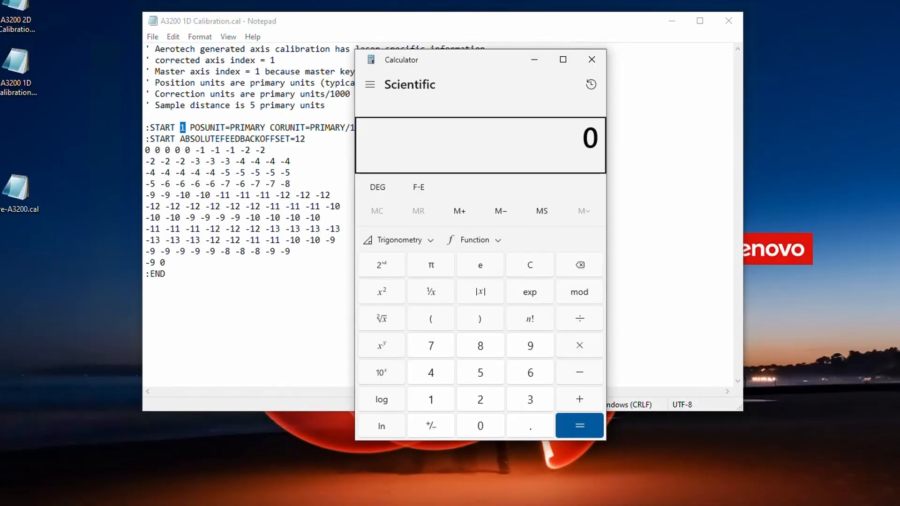
text(111)
key(BackSpace)
text(.111111)
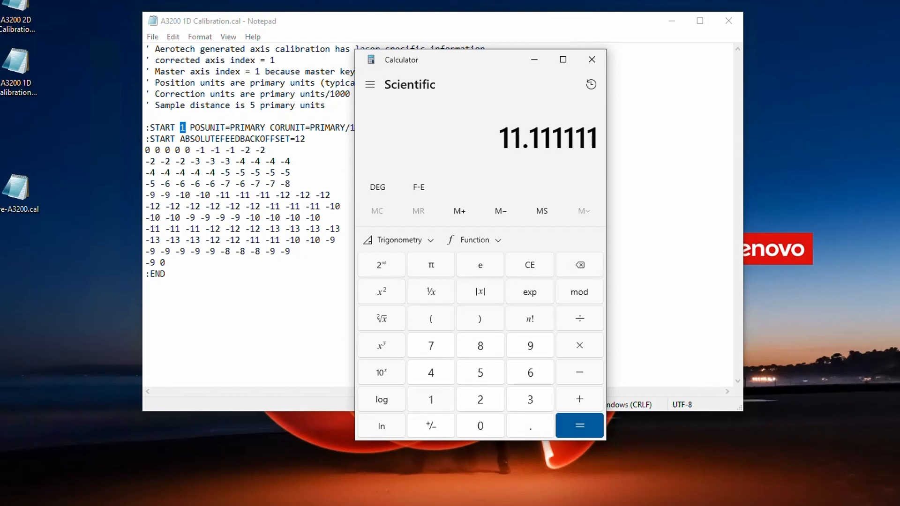
key(asterisk)
text(12)
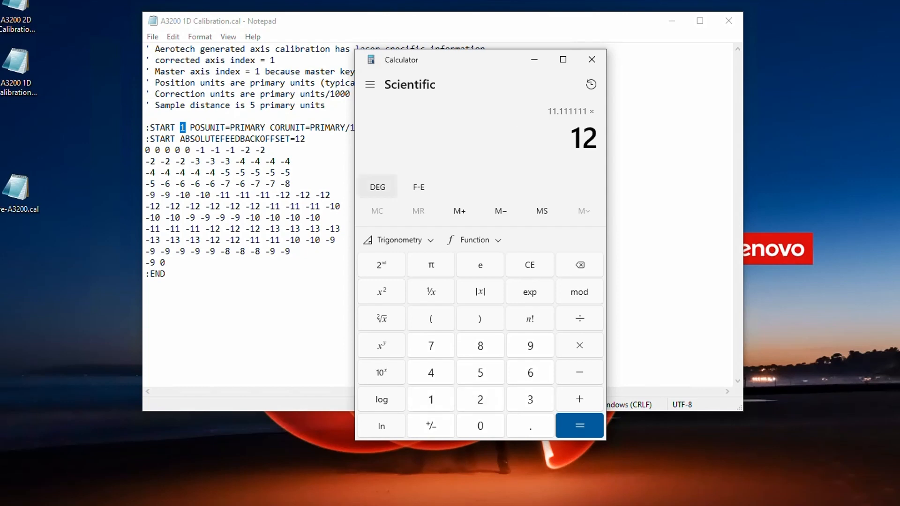
key(Return)
drag(452, 138, 551, 139)
key(ctrl+c)
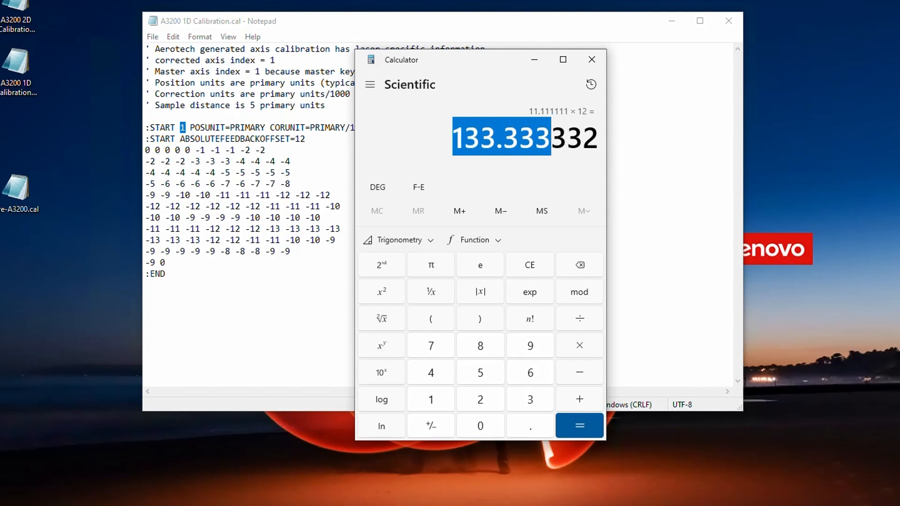
Set ABSOLUTEFEEDBACKOFFSET to 133.333 in the 1D calibration file and save it
drag(306, 139, 295, 139)
key(ctrl+v)
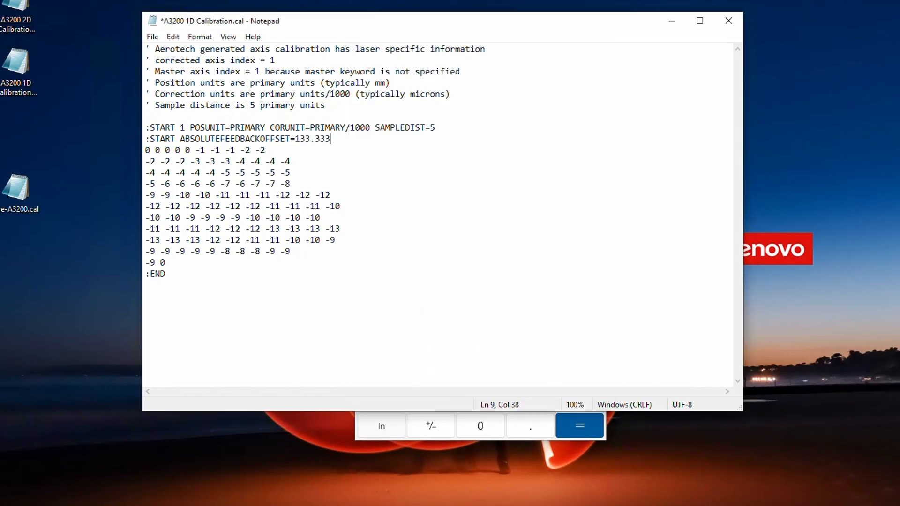
click(152, 36)
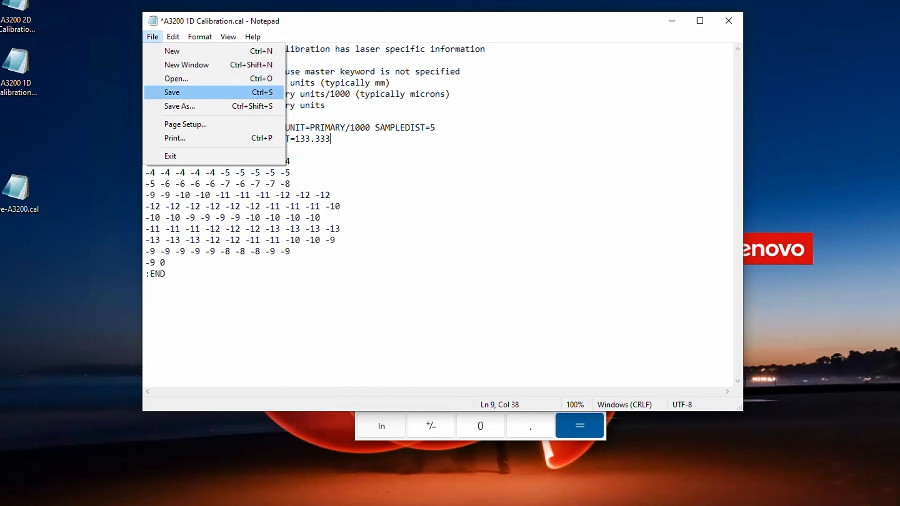
click(172, 92)
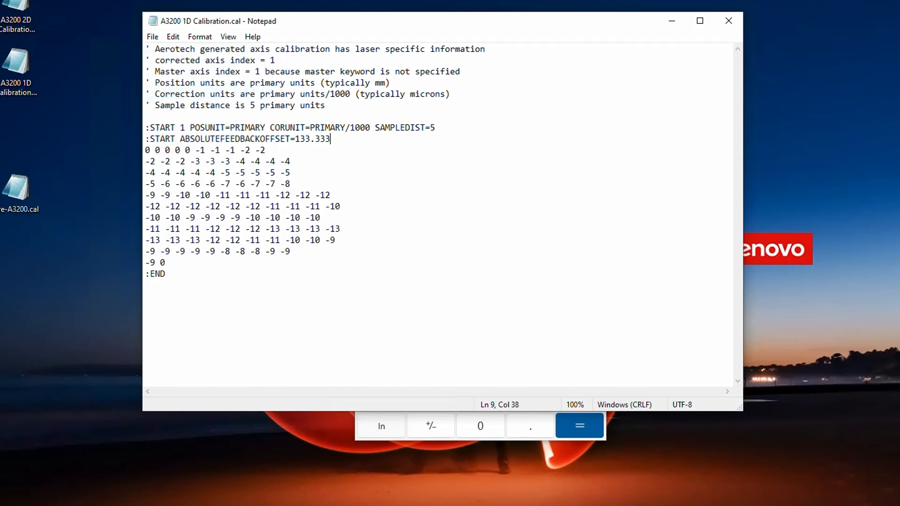
Open the A3200 2D Calibration file and examine its absolute feedback offsets and row and column axis numbers
click(84, 140)
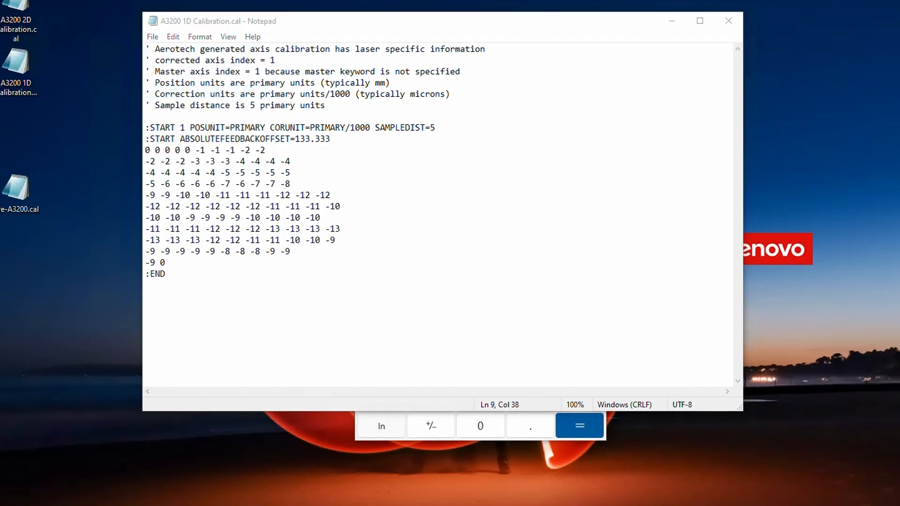
double_click(17, 7)
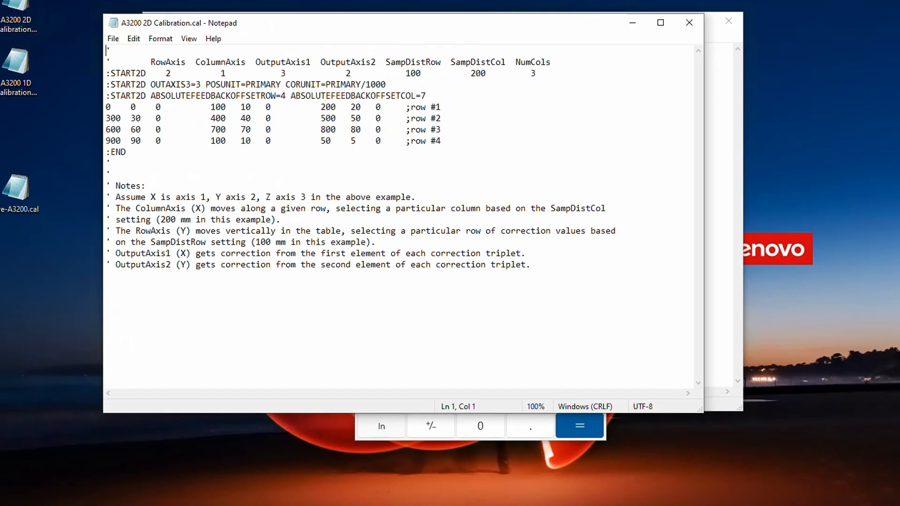
drag(151, 96, 426, 96)
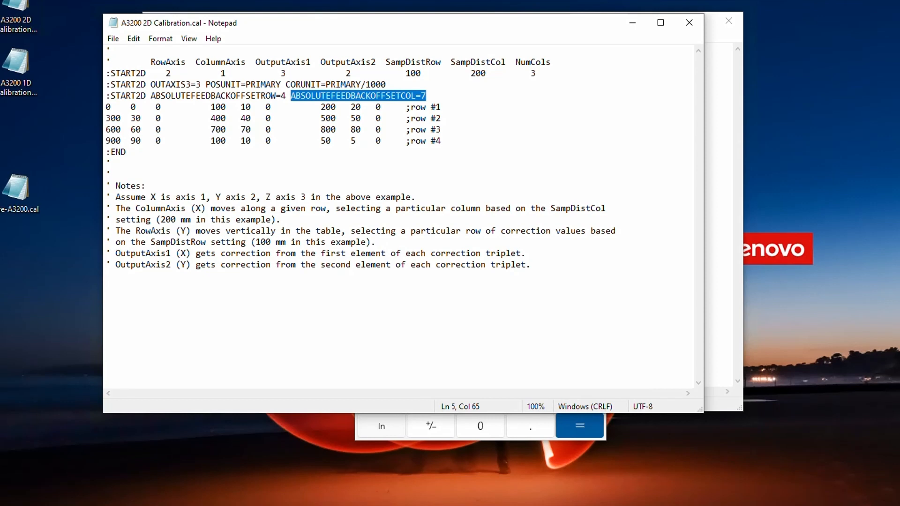
drag(226, 73, 156, 74)
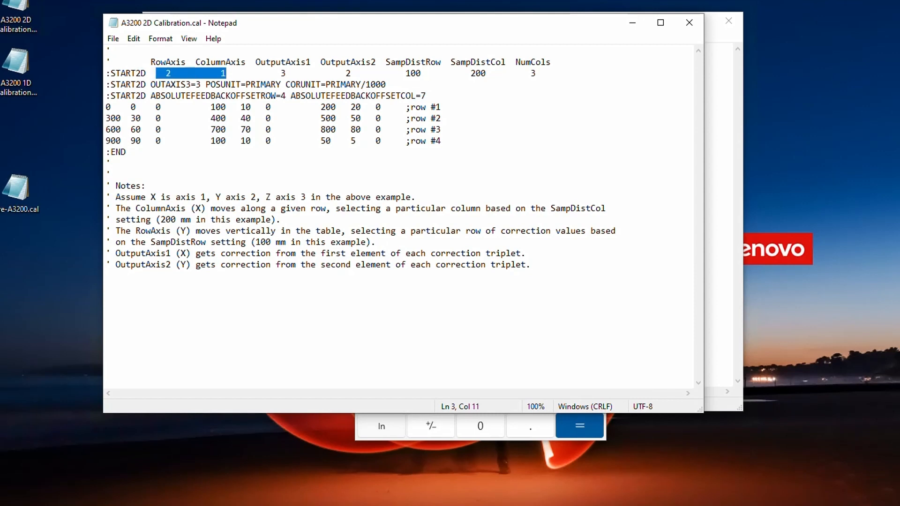
double_click(225, 74)
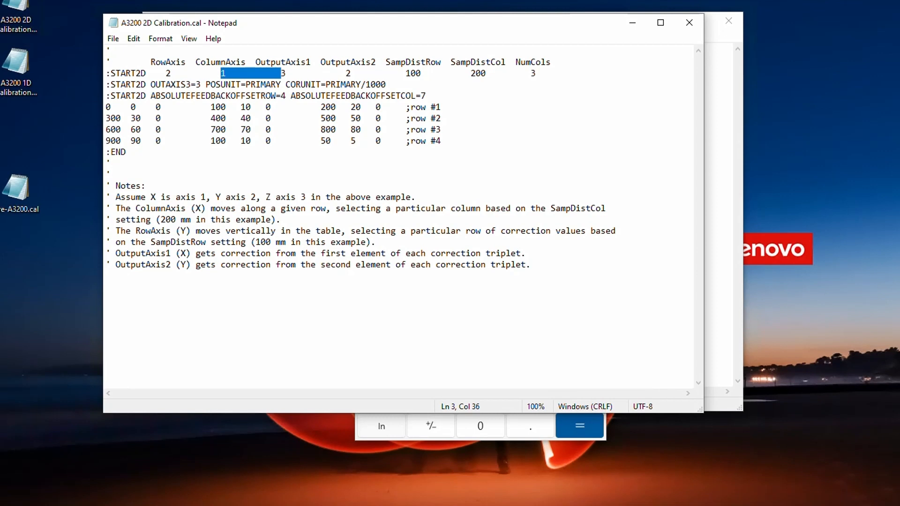
drag(171, 74, 166, 73)
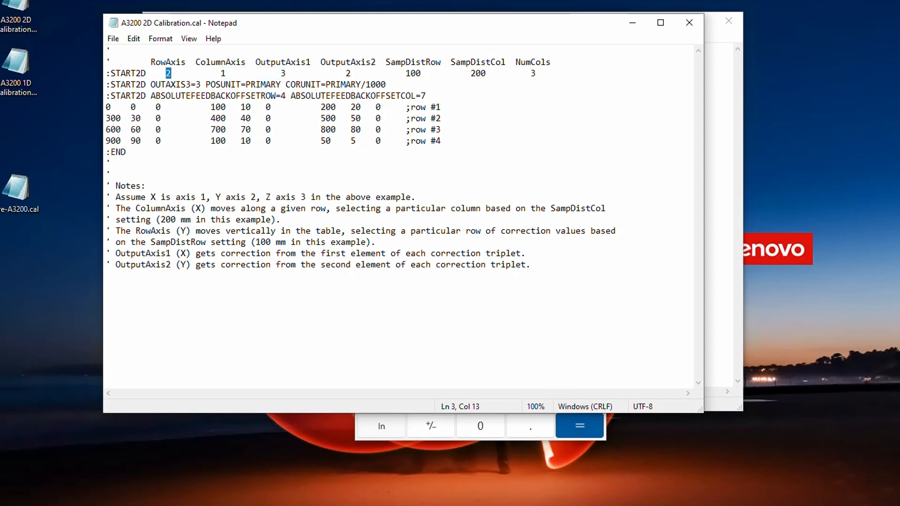
text(11.111111111111111)
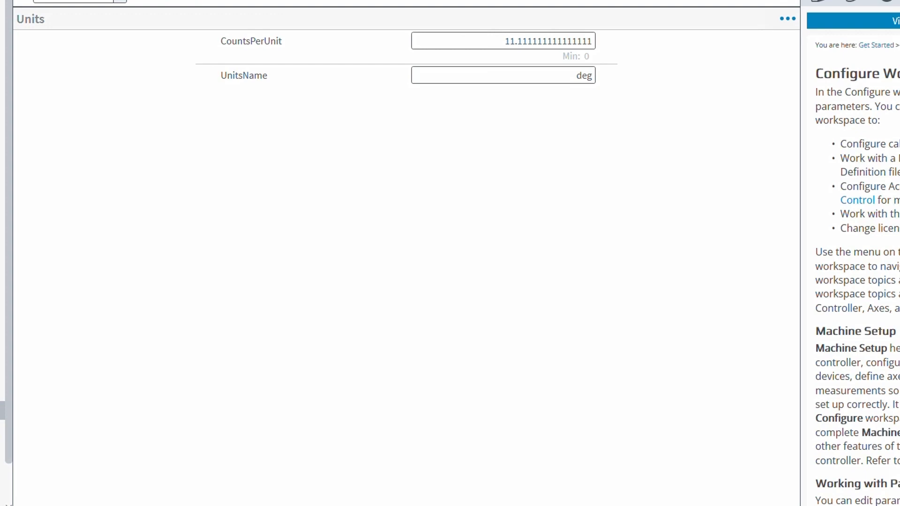
Look up CountsPerUnit for the row and column axes in the Configure workspace and match them to the 2D file's axis numbers
click(504, 40)
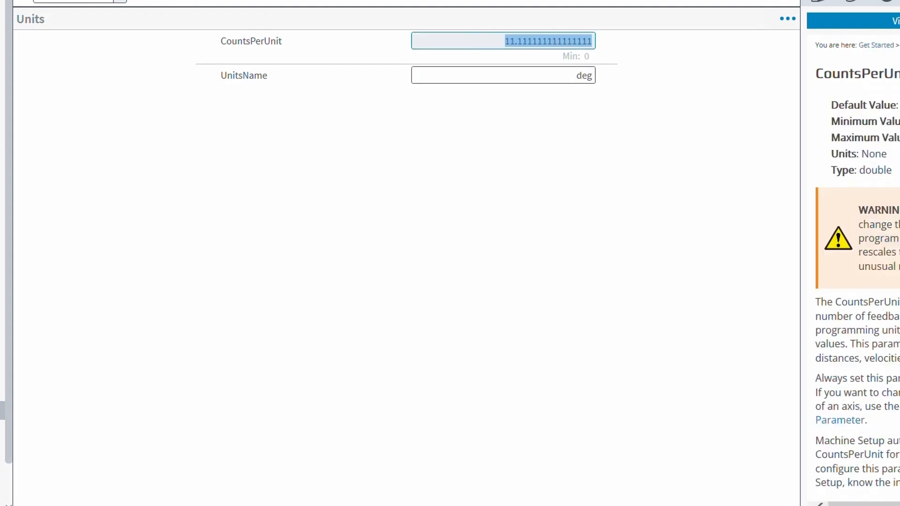
click(120, 1)
click(80, 32)
click(503, 40)
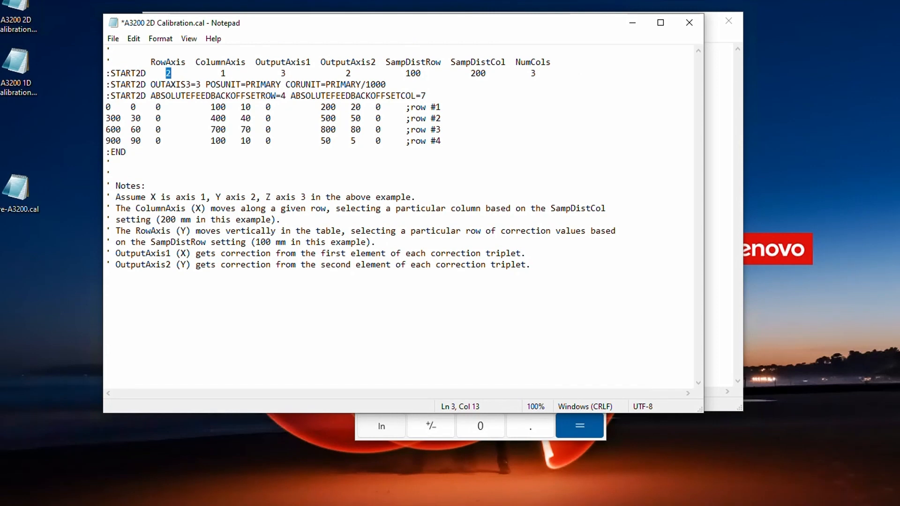
drag(221, 74, 231, 74)
Set ABSOLUTEFEEDBACKOFFSETCOL to 77.7777 and ABSOLUTEFEEDBACKOFFSETROW to 44.444 in the 2D calibration file and save it
click(427, 95)
text(7)
text(.7777)
text(4.444)
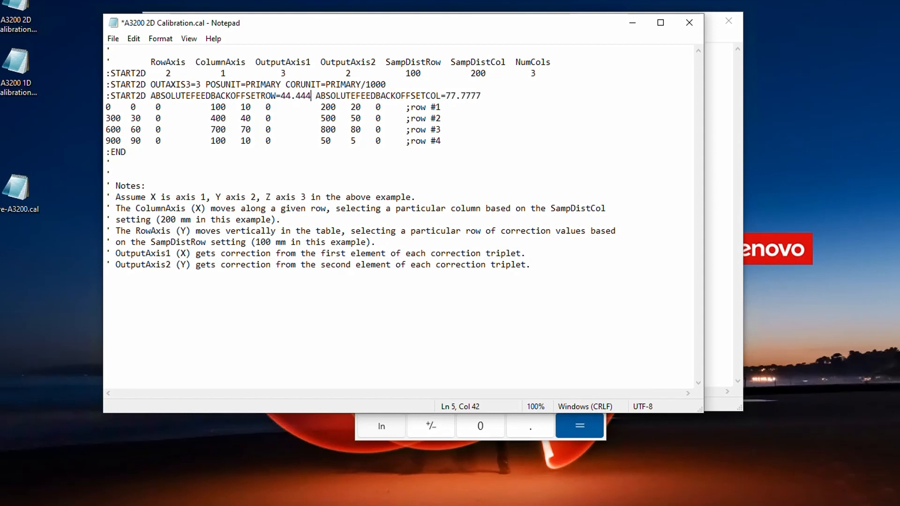
click(113, 38)
click(117, 94)
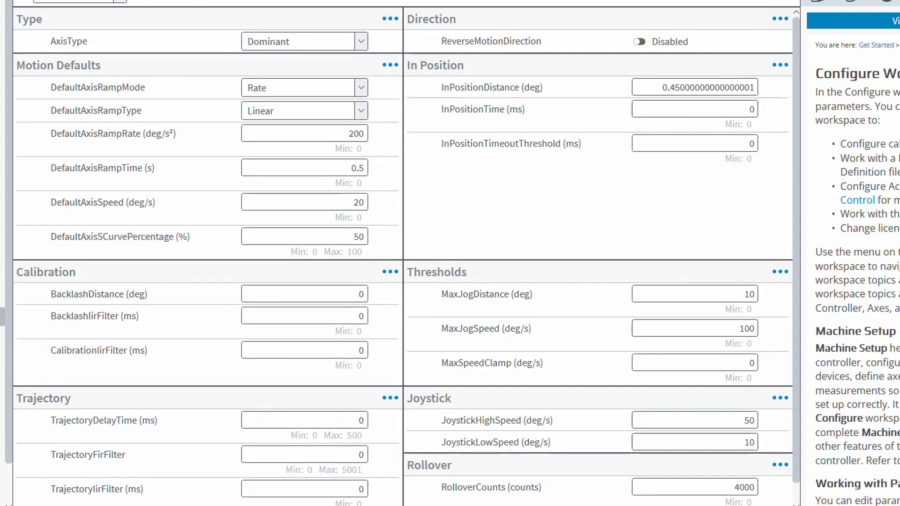
Look up the RolloverCounts parameter for the calibrated axes in the Configure workspace's motion parameters
scroll(403, 256, down, 1)
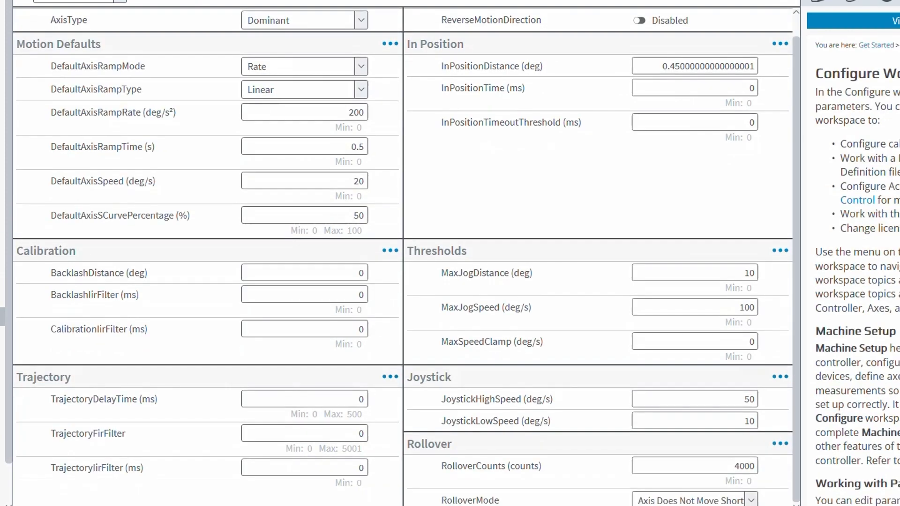
click(696, 466)
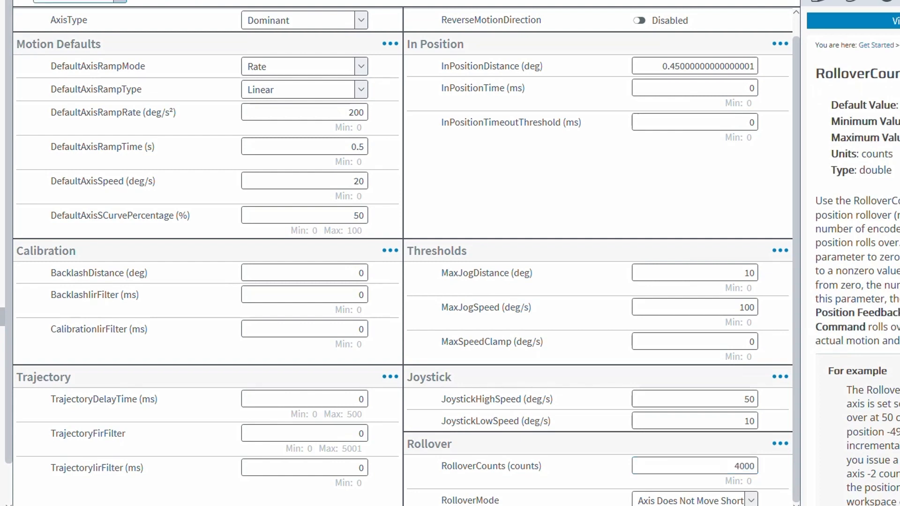
click(120, 1)
click(79, 32)
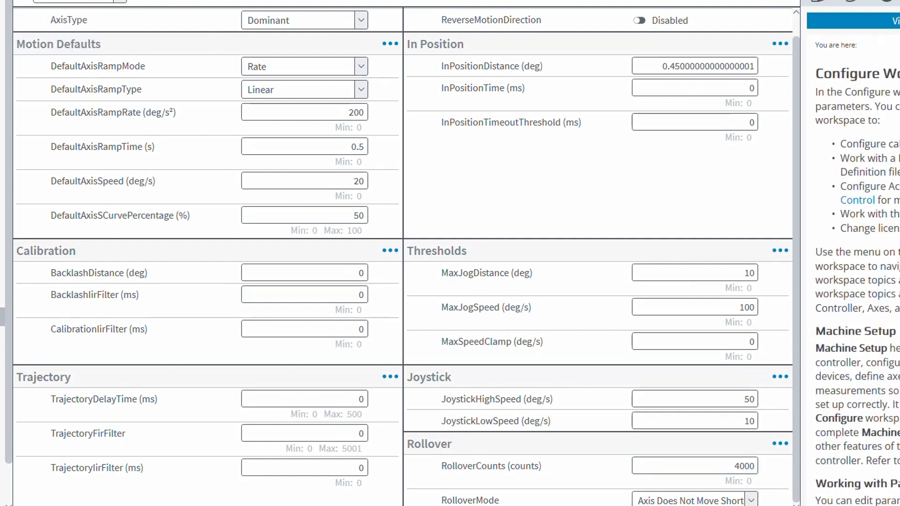
click(696, 466)
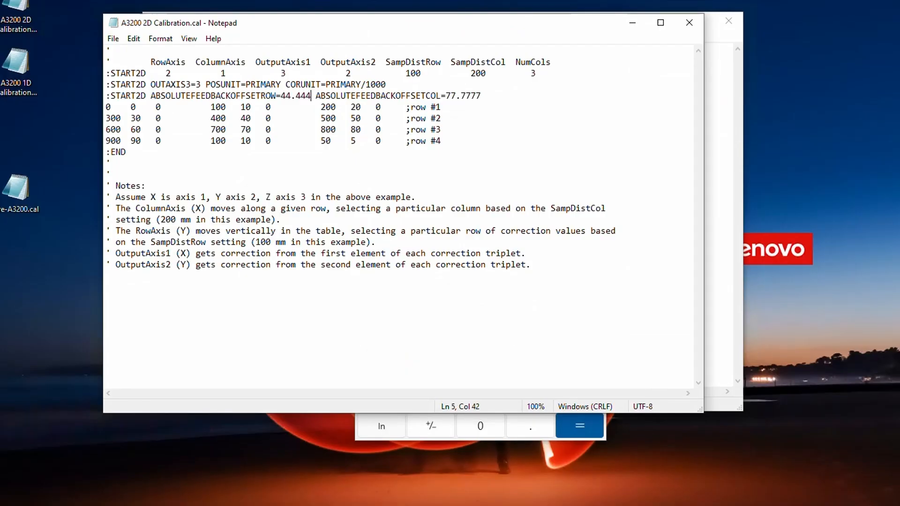
Add the line ":START ROLLOVER=4000" below the ABSOLUTEFEEDBACKOFFSET line in the 1D calibration file
click(719, 83)
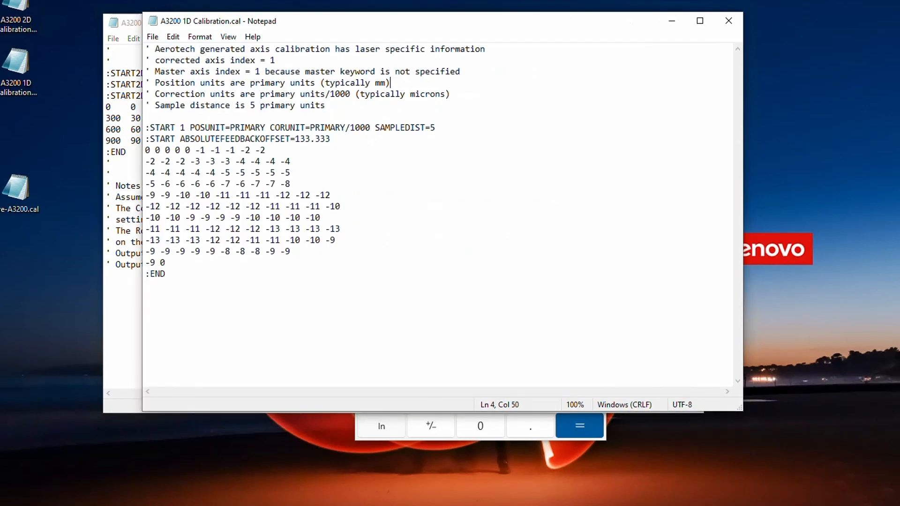
drag(441, 21, 402, 25)
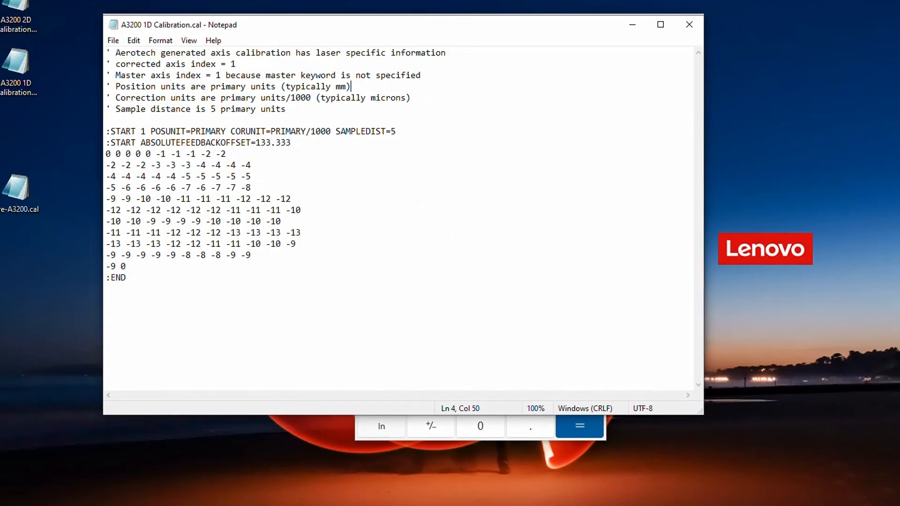
click(292, 142)
key(Return)
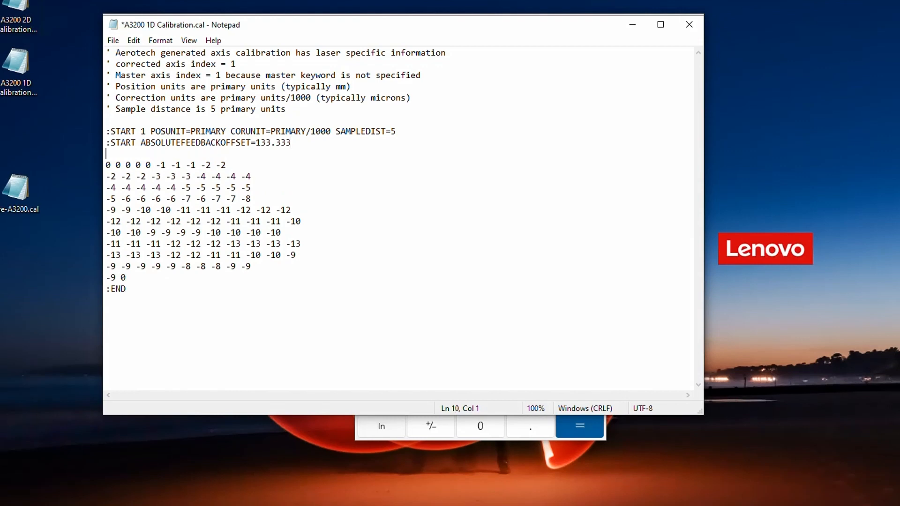
text(:START ROLLOVER=4000)
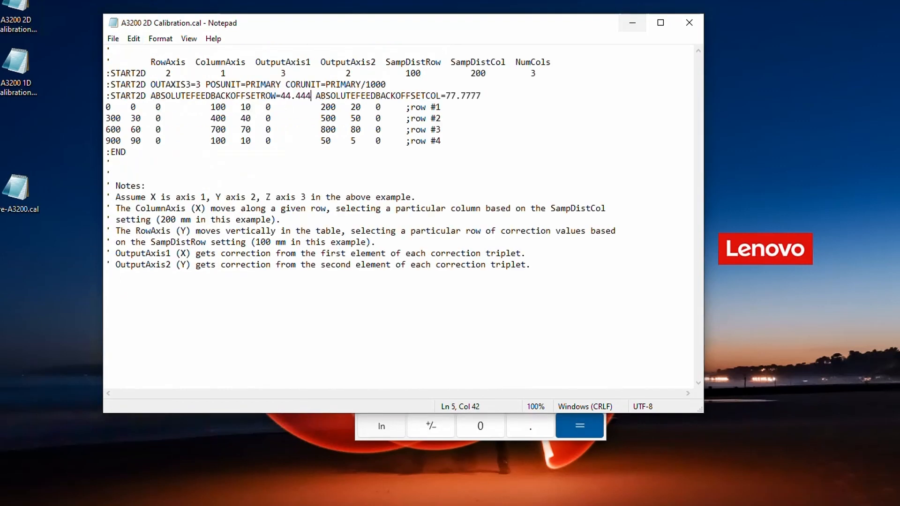
Add a ":START2D" line with empty ROLLOVERCOL= and ROLLOVERROW= keywords below the feedback offset line in the 2D calibration file
key(End)
key(Return)
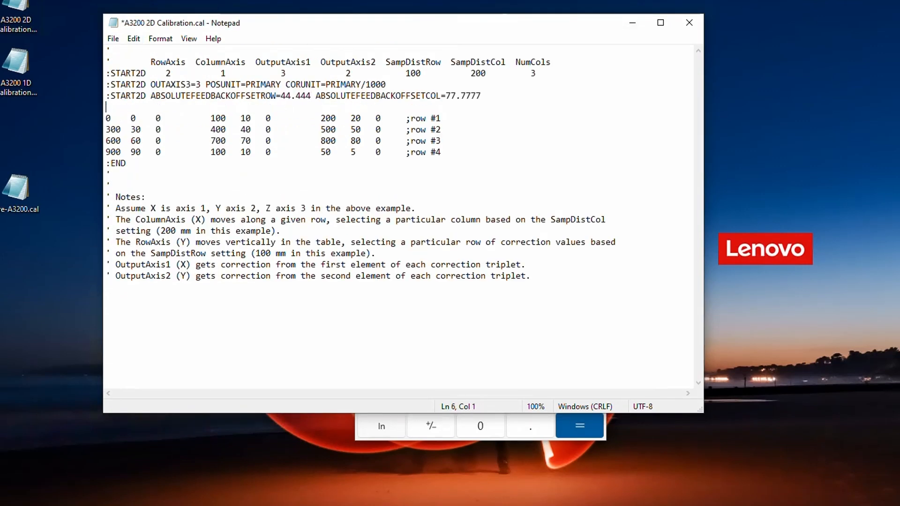
text(:START2D)
text(ROLLOVERCOL)
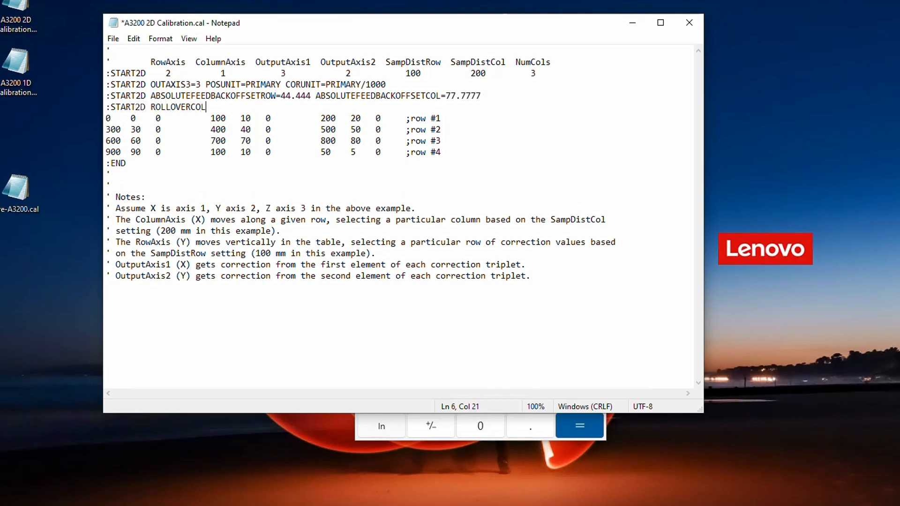
text(=  ROLLOVERROW=)
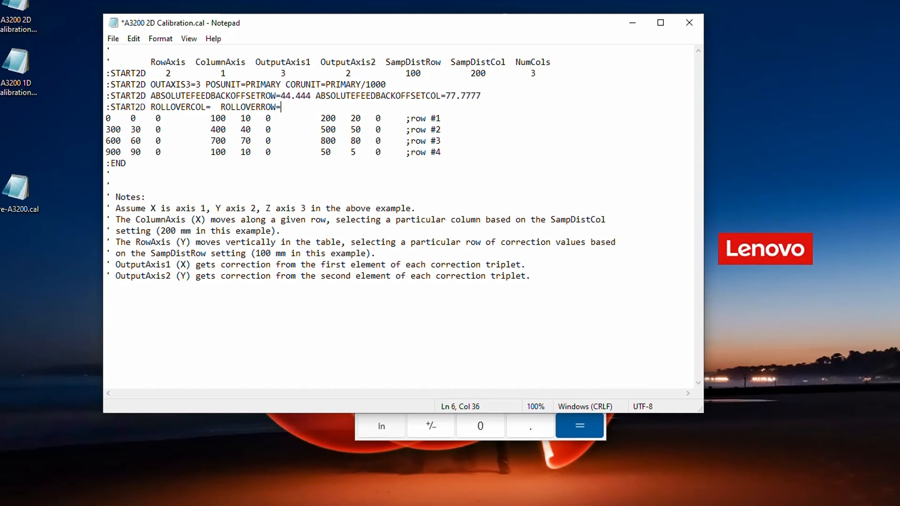
Set ROLLOVERCOL and ROLLOVERROW to 4000 in the 2D calibration file, checking RolloverCounts in the motion parameters, and save the file
key(Left)
key(Left)
key(Left)
key(Left)
key(Left)
key(Left)
key(Left)
key(Left)
key(Left)
key(Left)
key(Left)
key(Left)
key(Left)
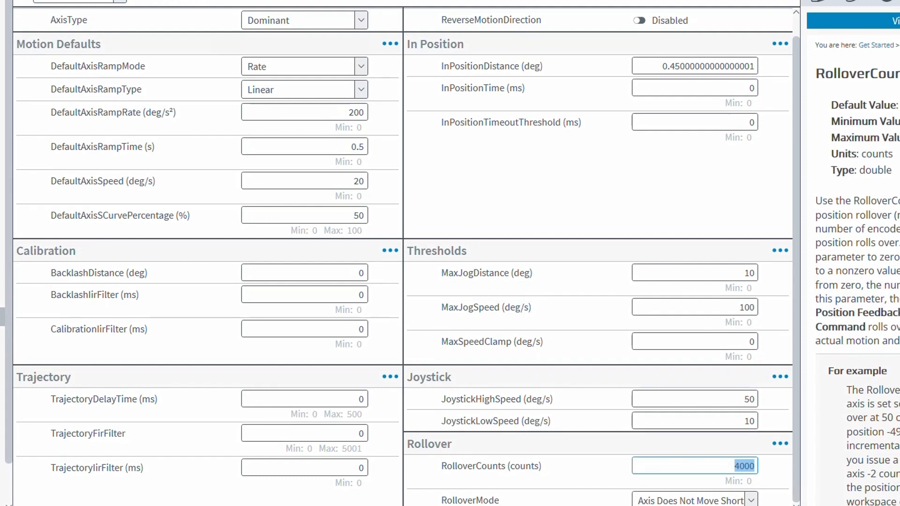
click(120, 2)
click(77, 32)
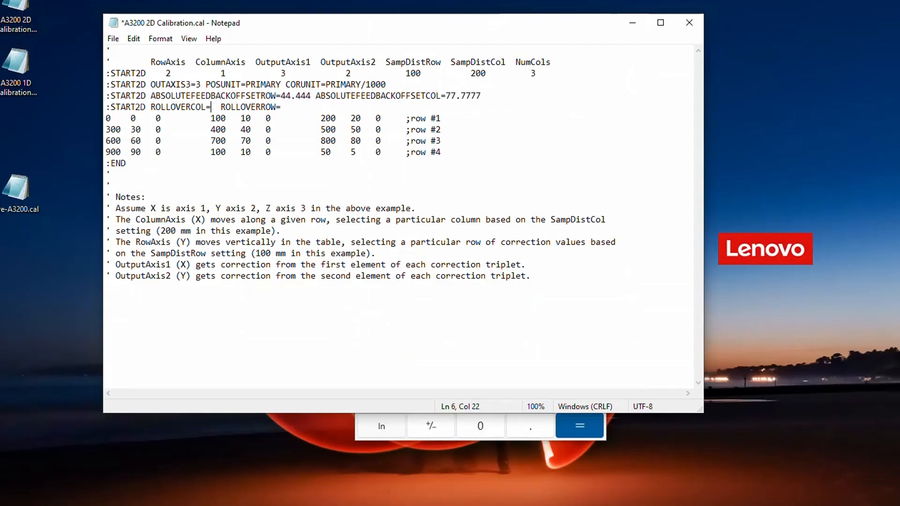
text(4000)
click(301, 107)
text(4000)
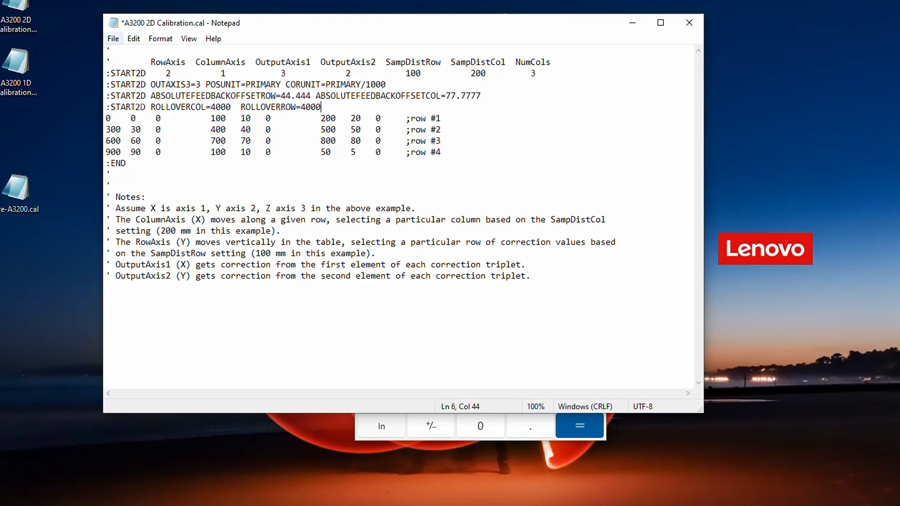
click(113, 39)
click(136, 95)
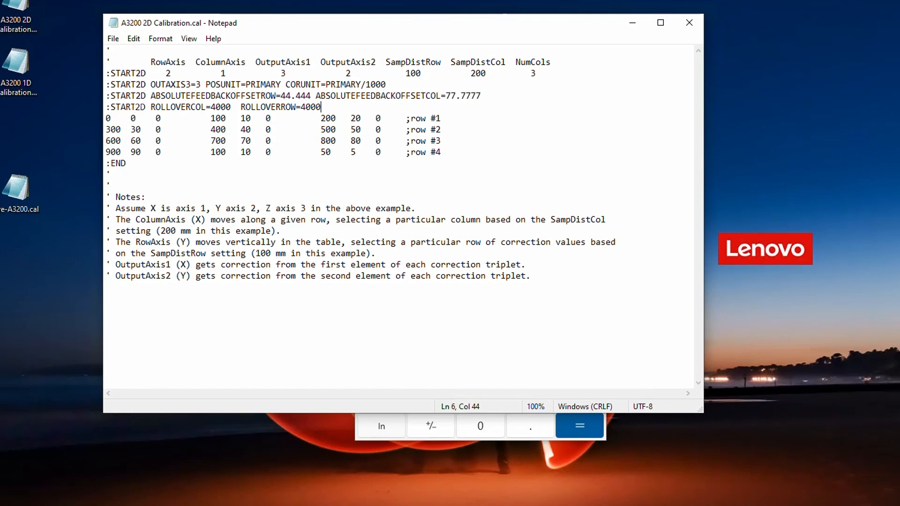
Examine the SAMPLEDIST keyword in the 1D calibration file and the position column in Pre-A3200.cal
click(81, 505)
click(139, 497)
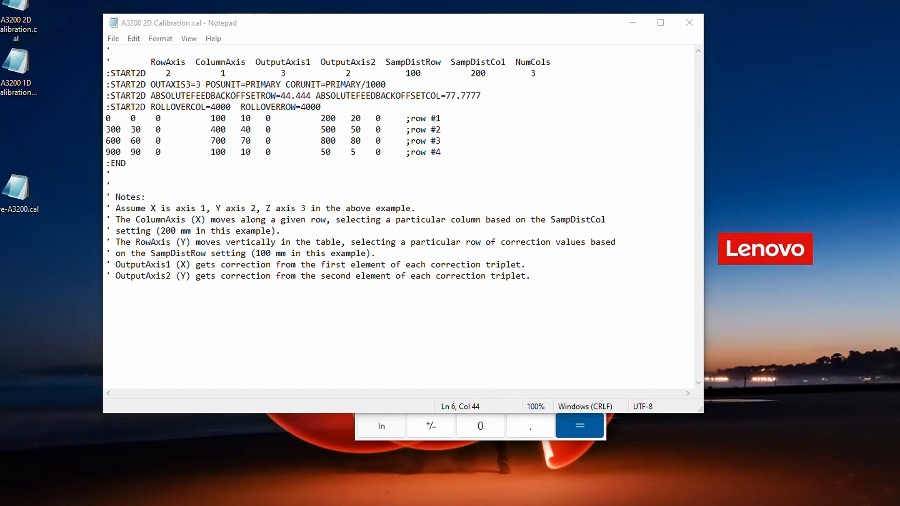
click(80, 505)
click(40, 497)
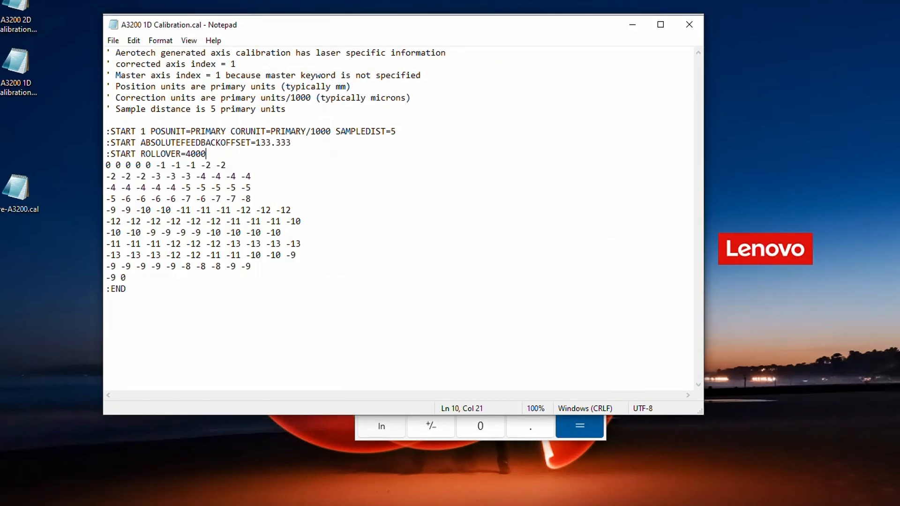
drag(398, 132, 336, 131)
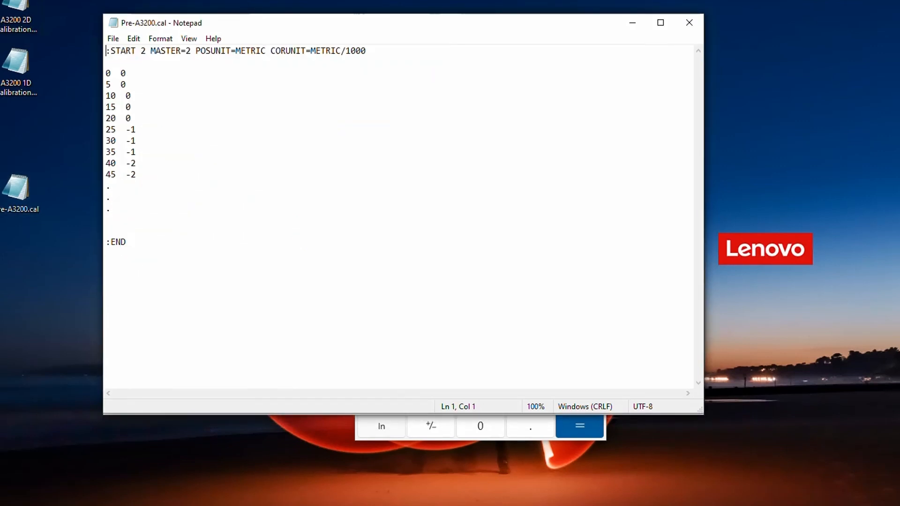
drag(106, 73, 109, 165)
click(106, 73)
drag(106, 73, 131, 96)
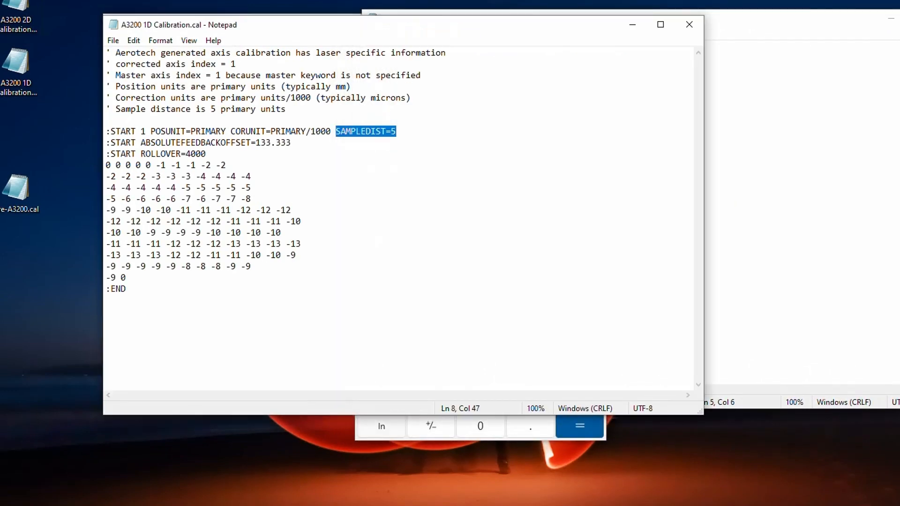
Compare the correction table and SAMPLEDIST keyword of the 1D calibration file with the position-correction pairs and POSUNIT keyword in Pre-A3200.cal
drag(106, 165, 252, 266)
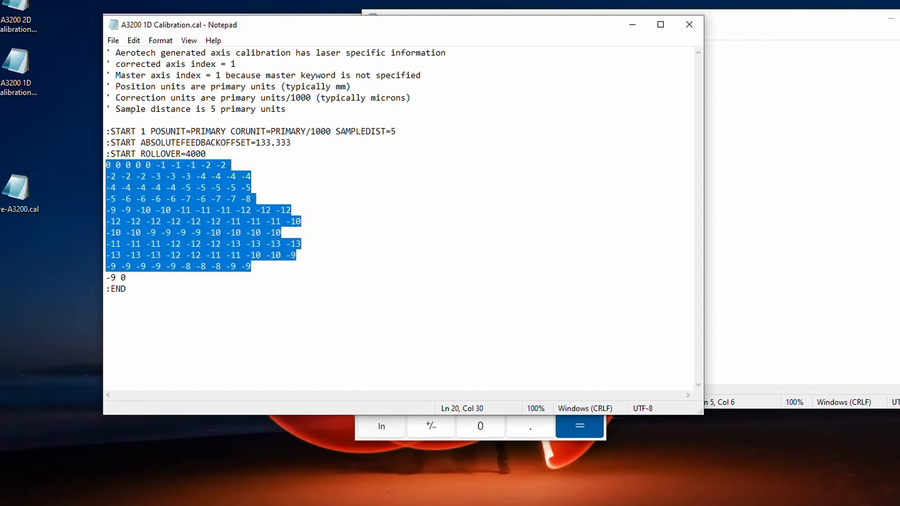
drag(336, 131, 396, 131)
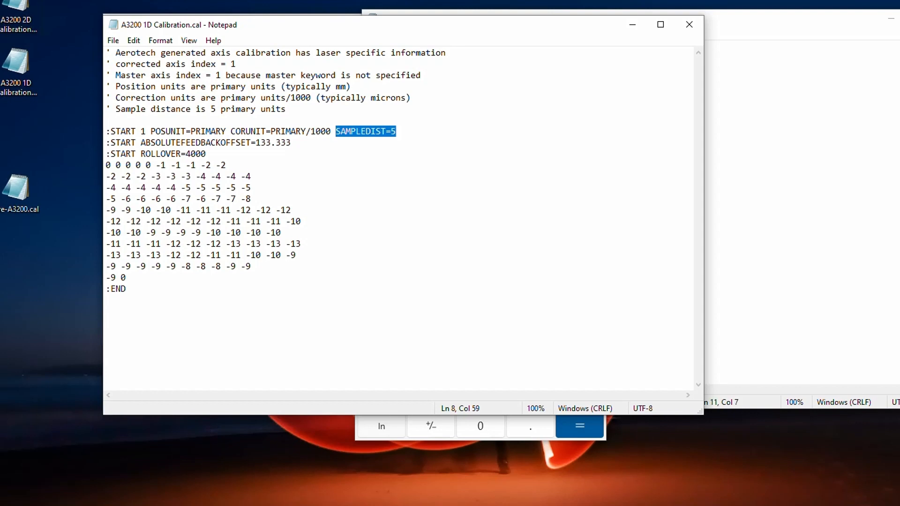
click(769, 182)
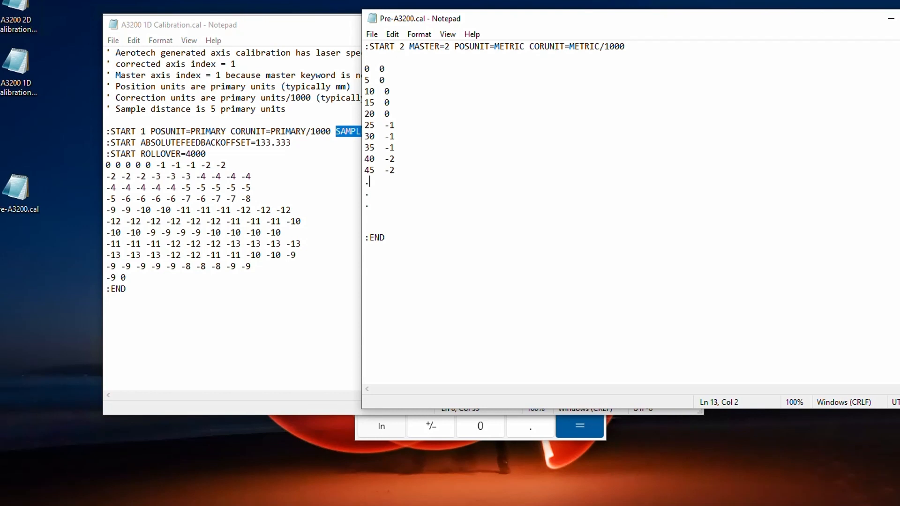
click(345, 131)
drag(335, 131, 397, 132)
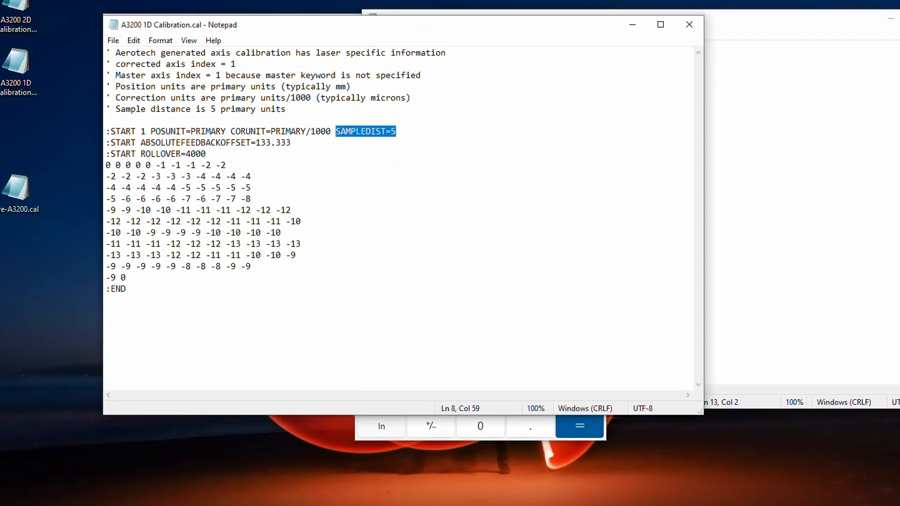
click(746, 114)
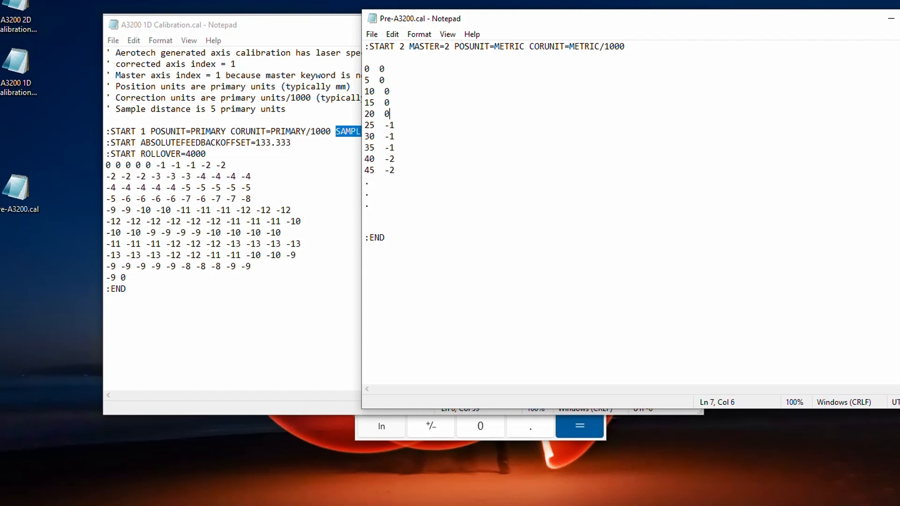
drag(454, 47, 530, 47)
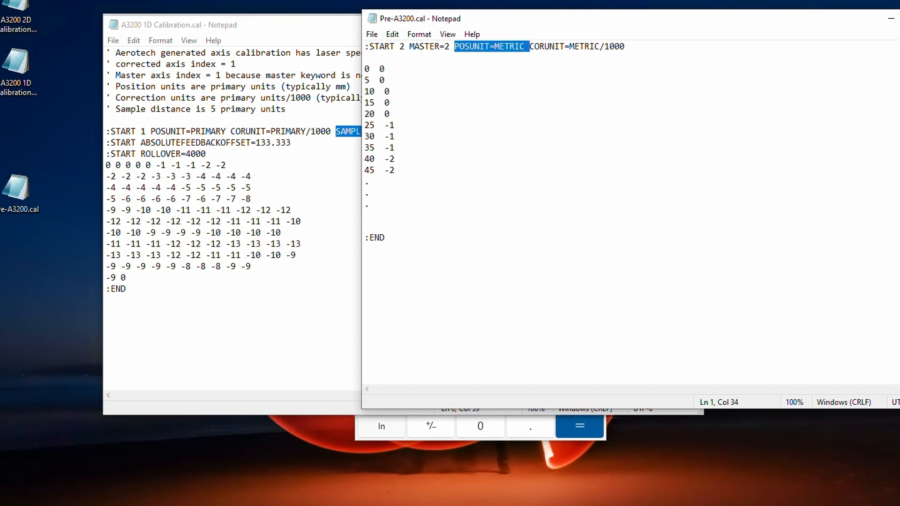
click(177, 131)
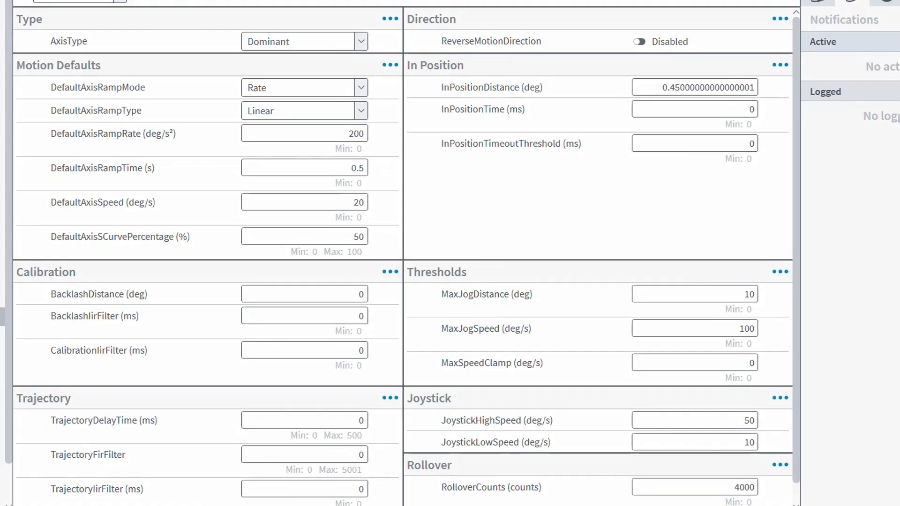
Launch the calibration configuration in Automation1 and load A3200 1D Calibration.cal from the Desktop as the 1D Axis Calibration
click(3, 32)
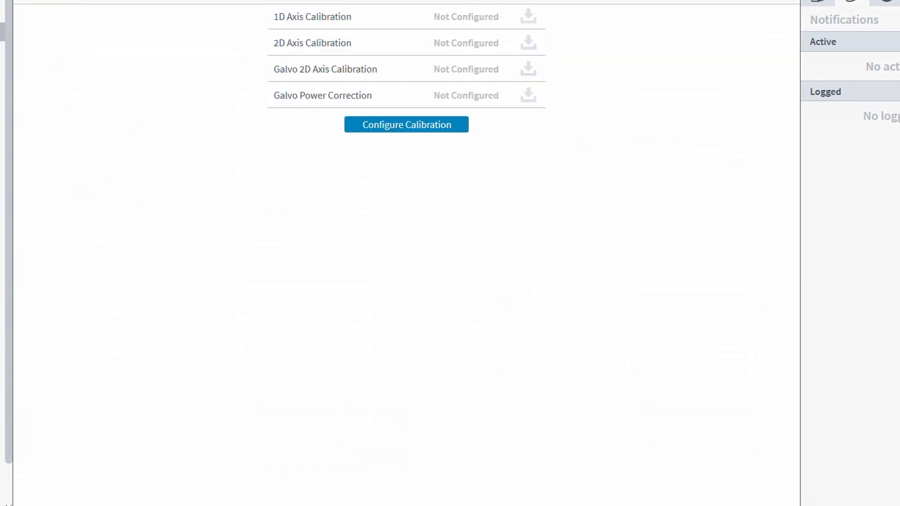
click(406, 125)
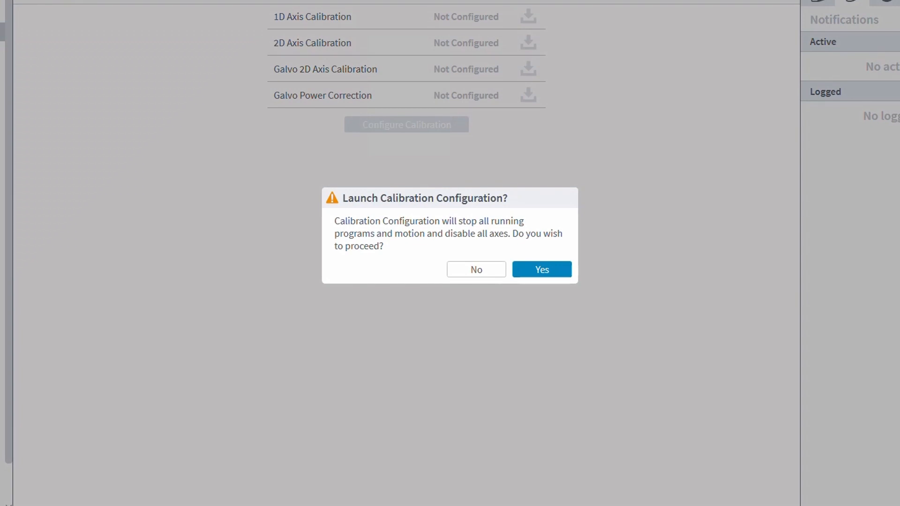
click(542, 270)
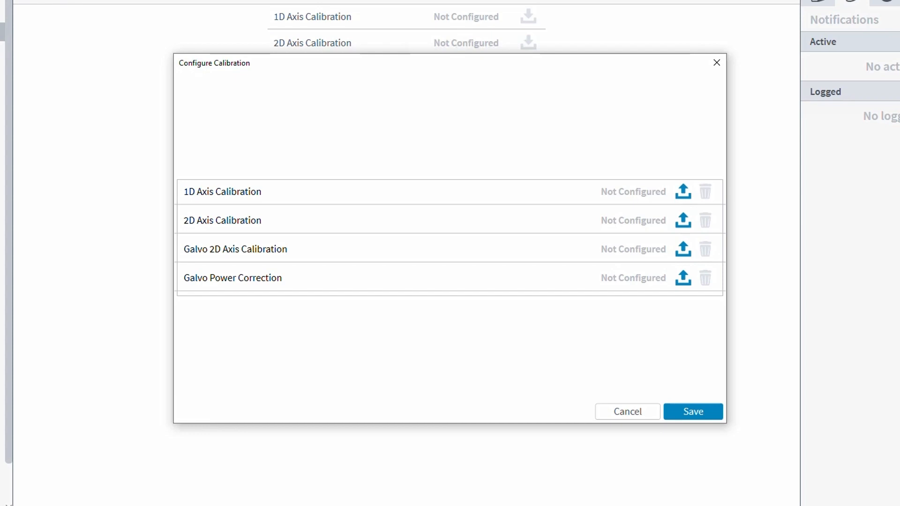
click(683, 191)
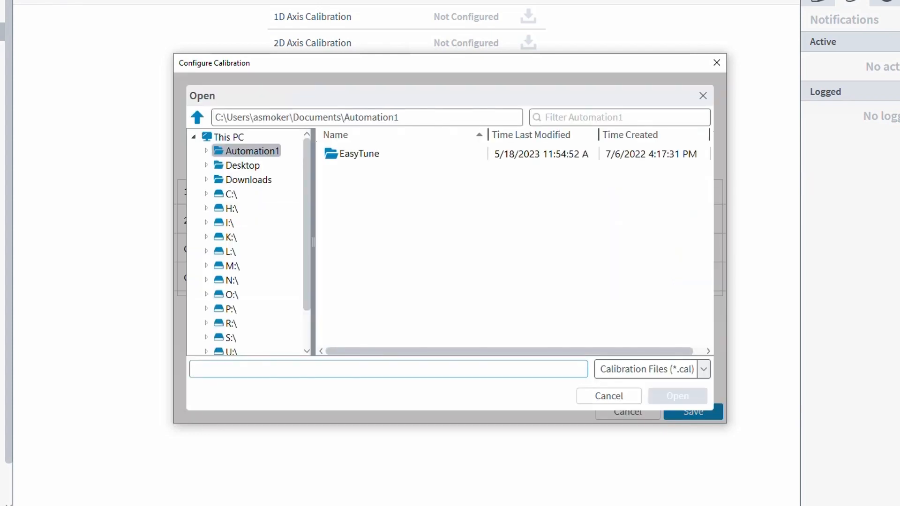
click(237, 165)
click(389, 226)
click(389, 226)
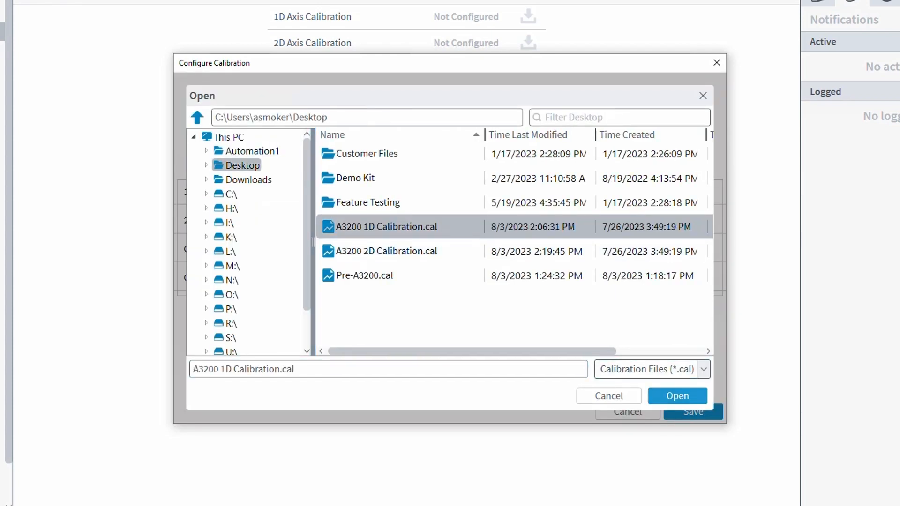
click(678, 397)
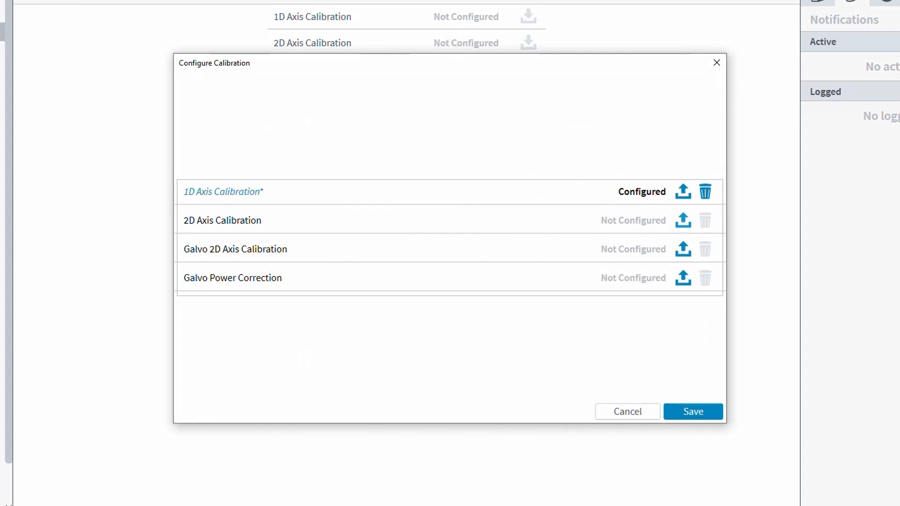
Load A3200 2D Calibration.cal as the 2D Axis Calibration and save the calibration configuration to the controller
click(684, 221)
click(387, 250)
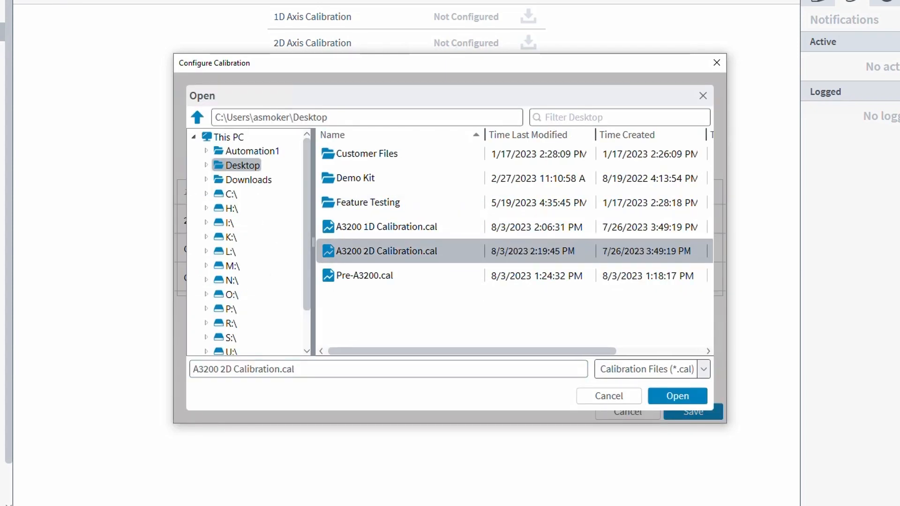
click(678, 396)
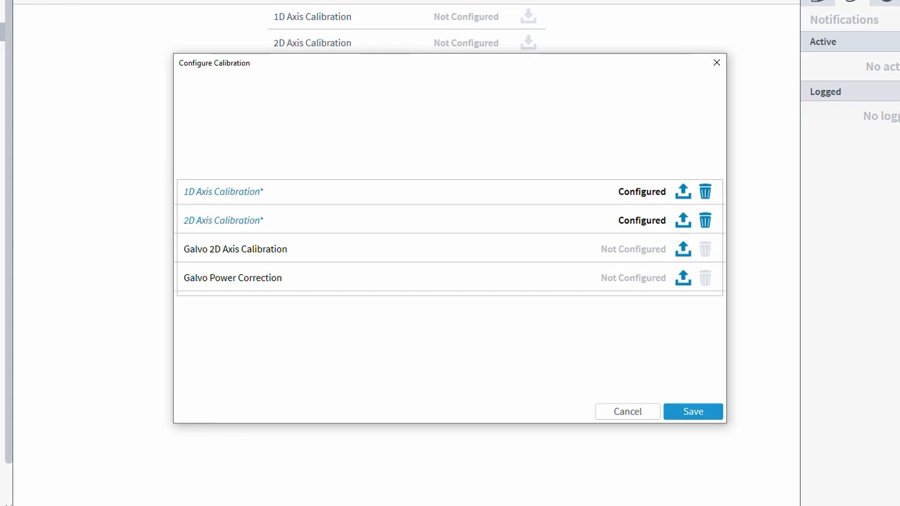
click(694, 412)
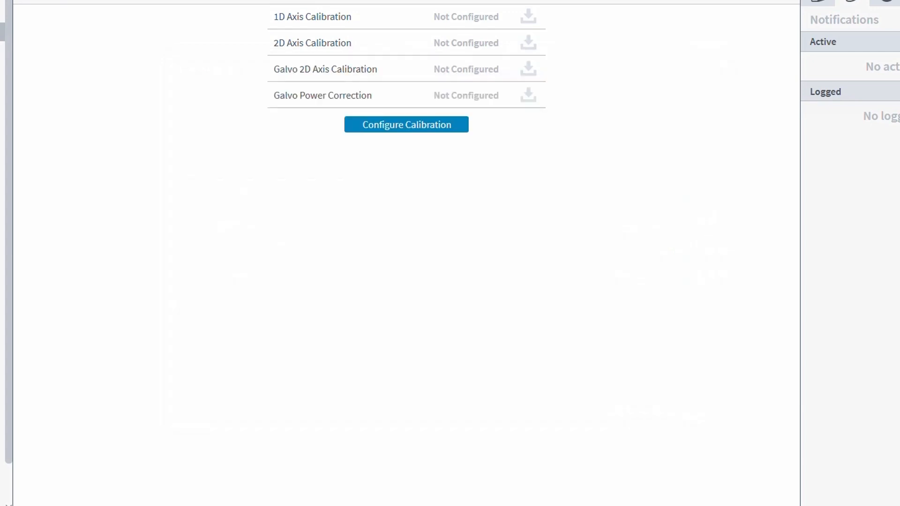
click(542, 263)
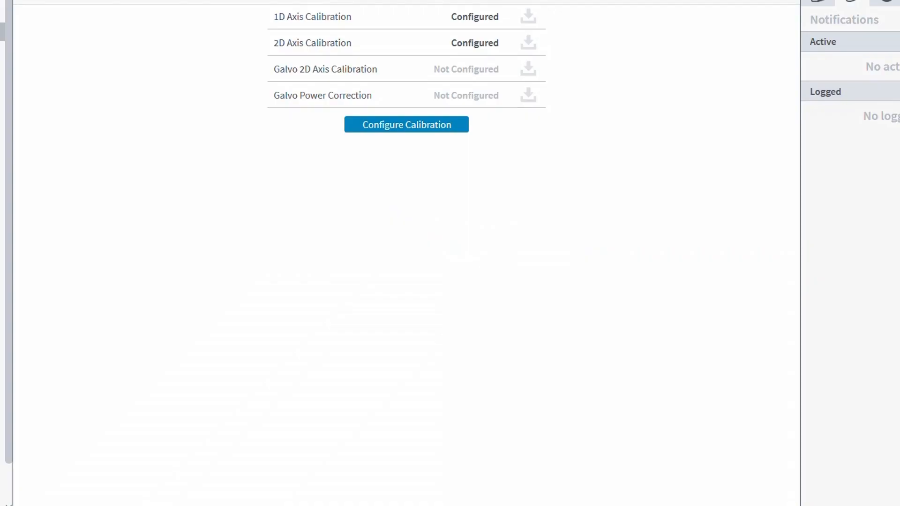